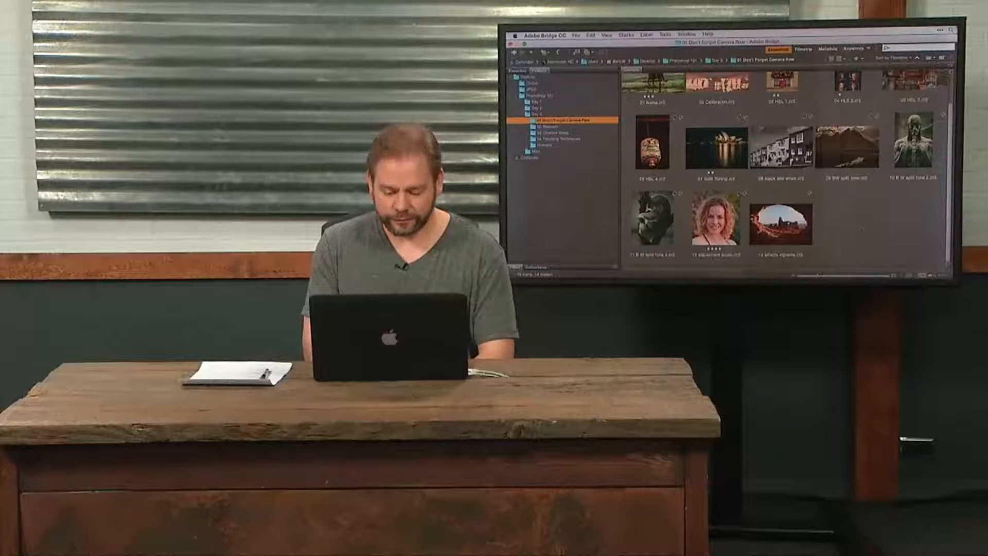
Step: Open the portrait "12 adjustment brush.cr2" from the Bridge folder in Camera Raw
left_click(723, 223)
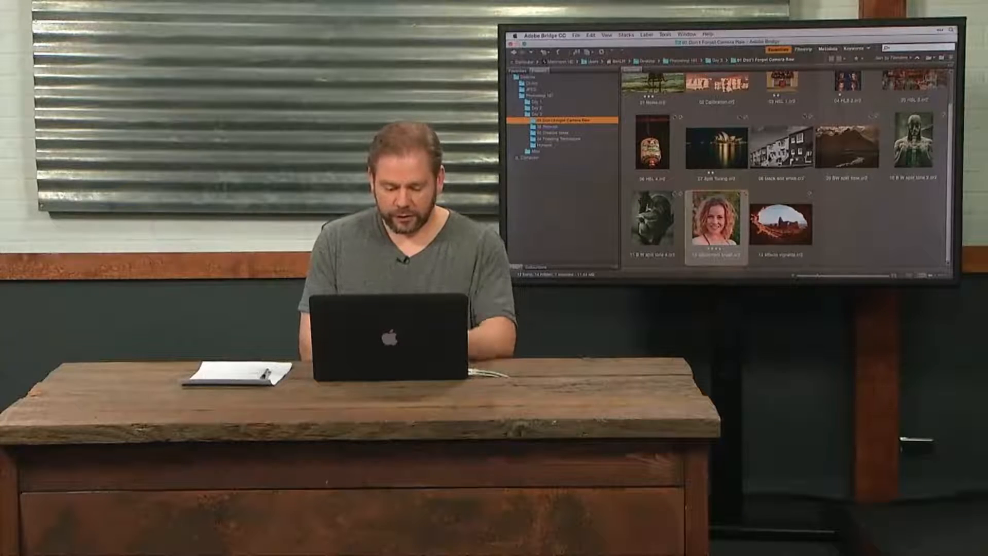
double_click(721, 224)
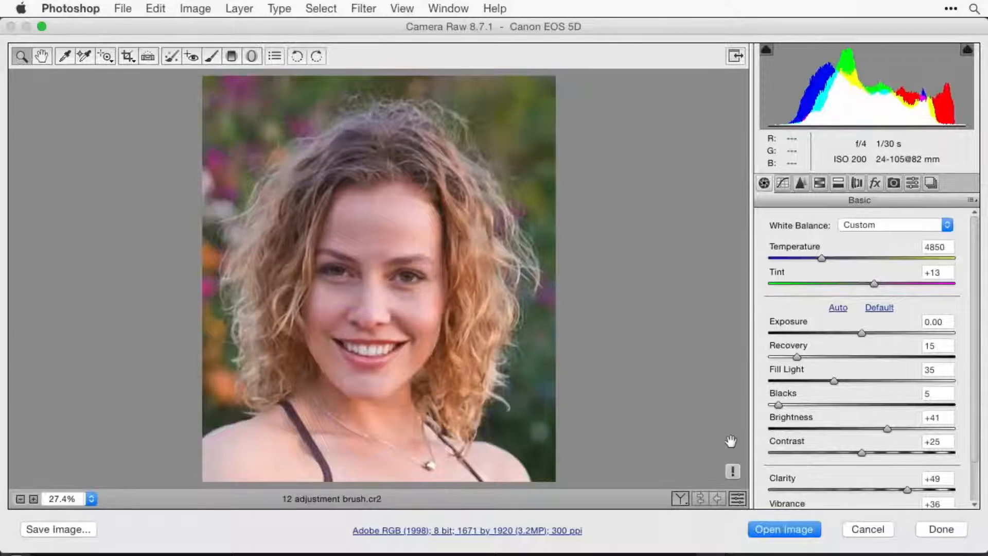
key("super+equal")
key("super+equal")
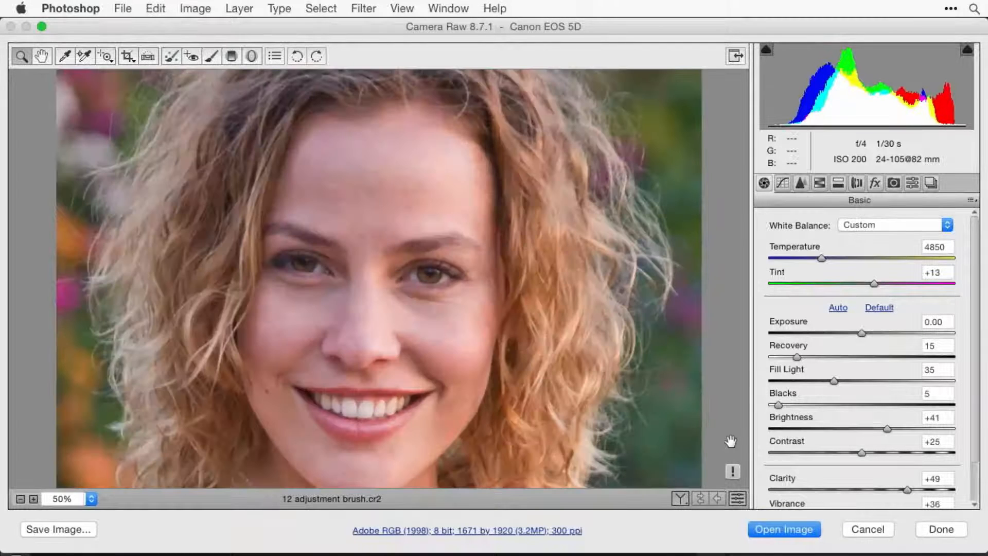
key("super+minus")
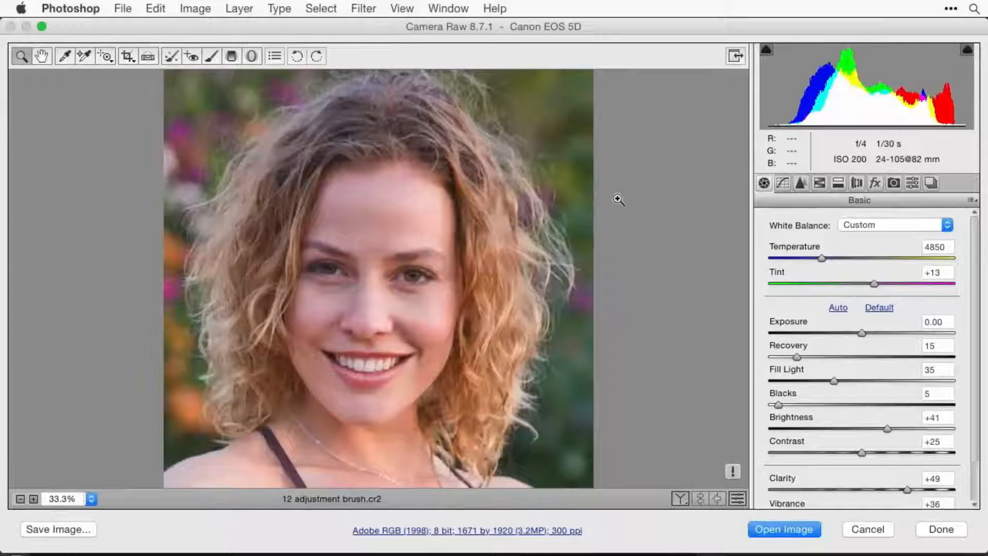
Step: Set the portrait's global Highlights to -58 and Clarity to +25
scroll(801, 334, "down", 3)
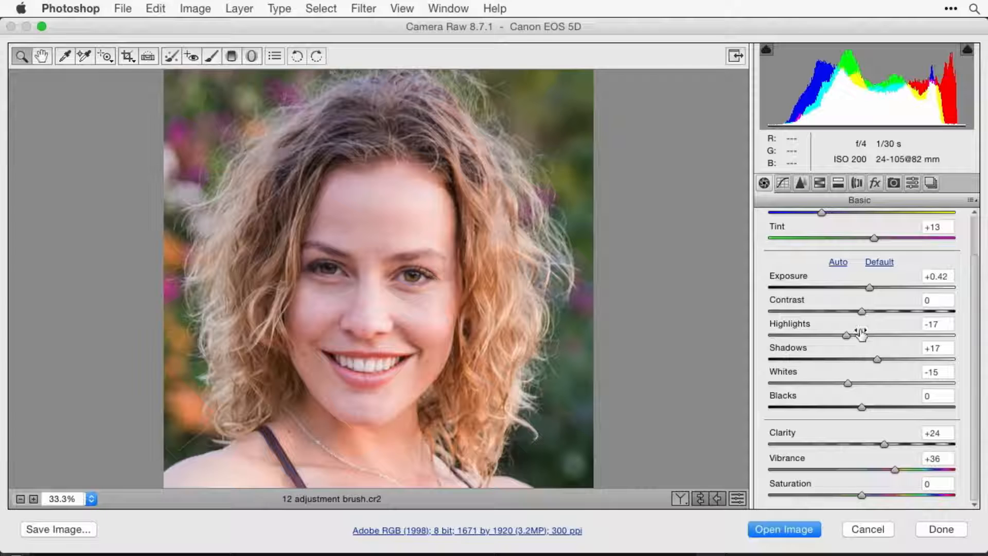
left_click_drag(846, 335, 807, 335)
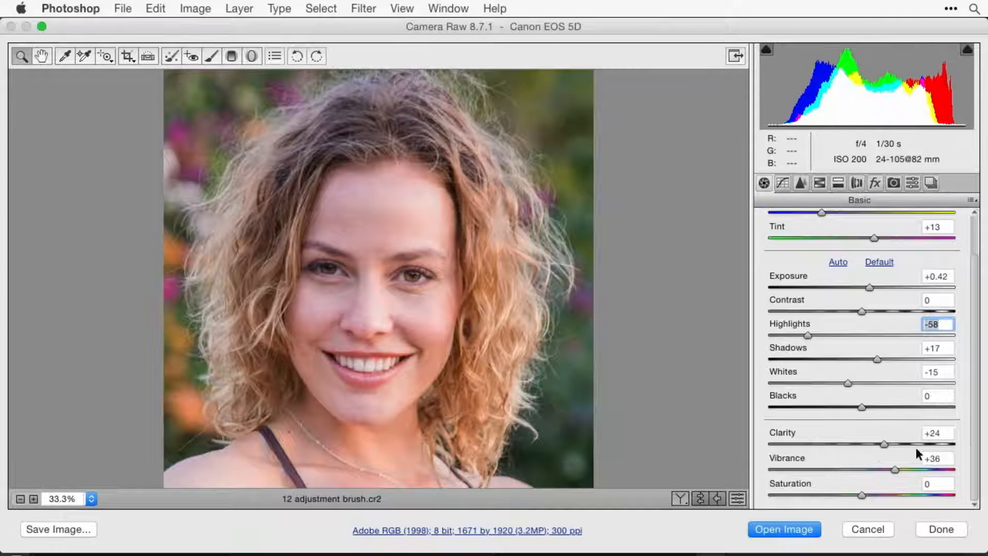
left_click(884, 443)
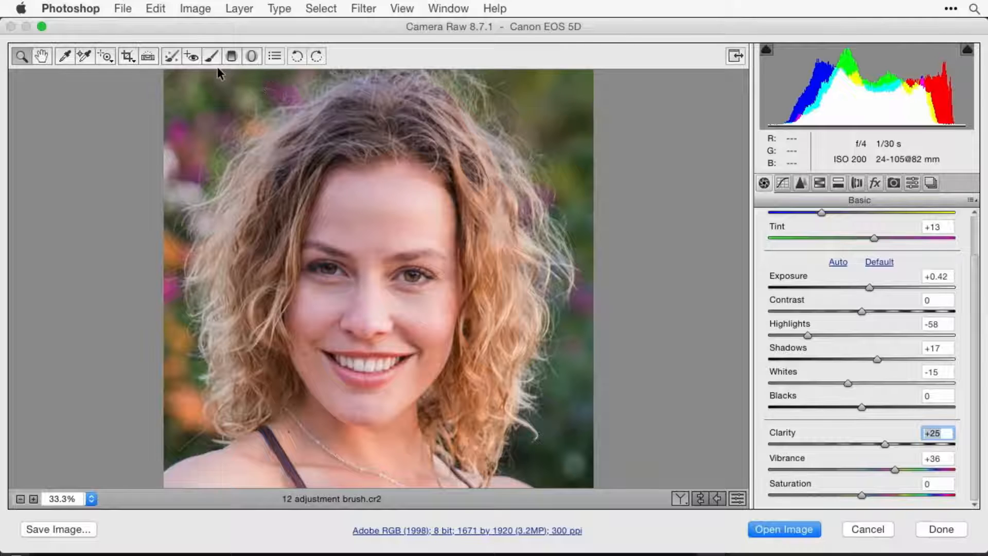
Step: Activate the Adjustment Brush and reset its Clarity and Sharpness to 0
left_click(211, 56)
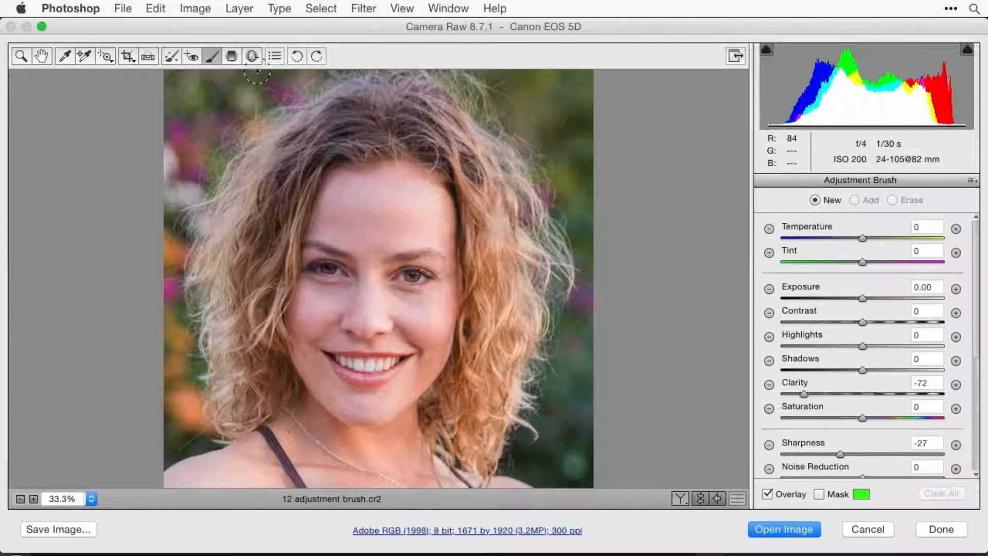
double_click(803, 393)
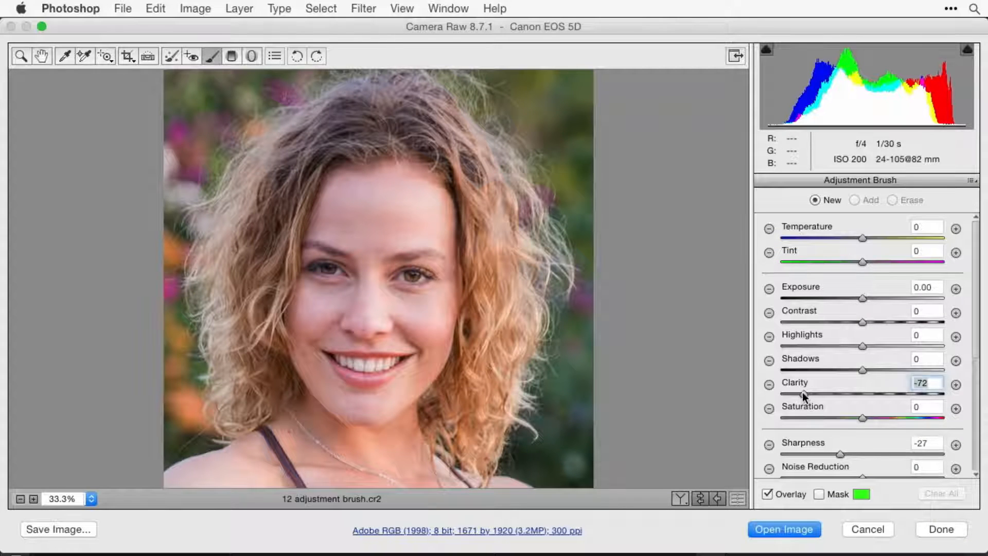
double_click(840, 454)
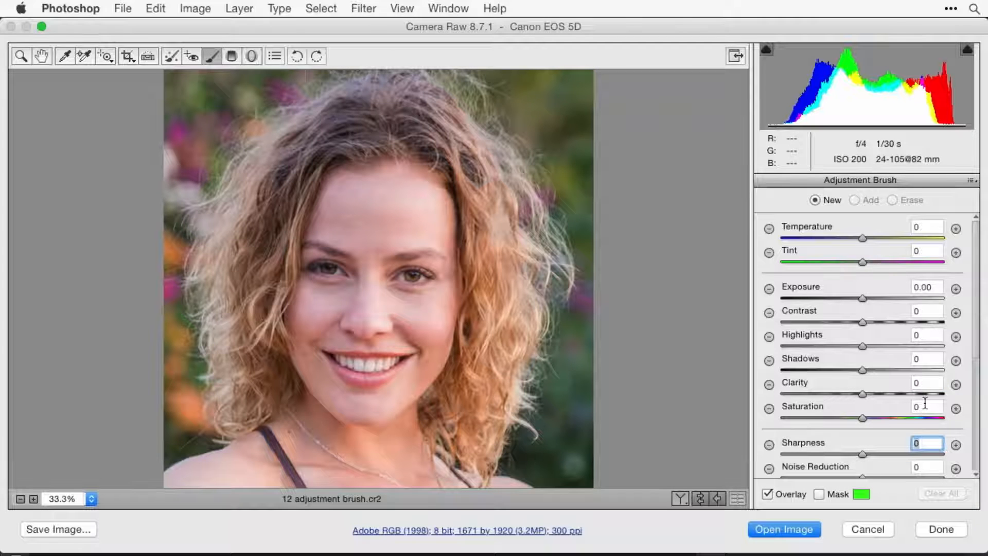
Step: Set the brush's Clarity to -25 and paint over the skin of the woman's forehead, nose and cheeks
scroll(925, 403, "down", 1)
scroll(924, 402, "down", 5)
scroll(924, 403, "up", 6)
left_click_drag(863, 393, 843, 394)
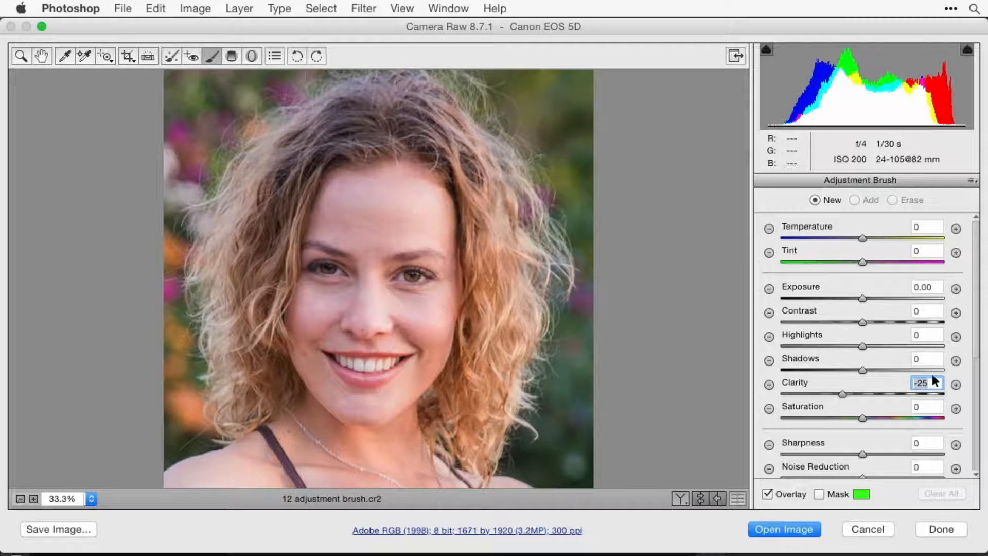
scroll(886, 390, "down", 5)
scroll(847, 420, "down", 6)
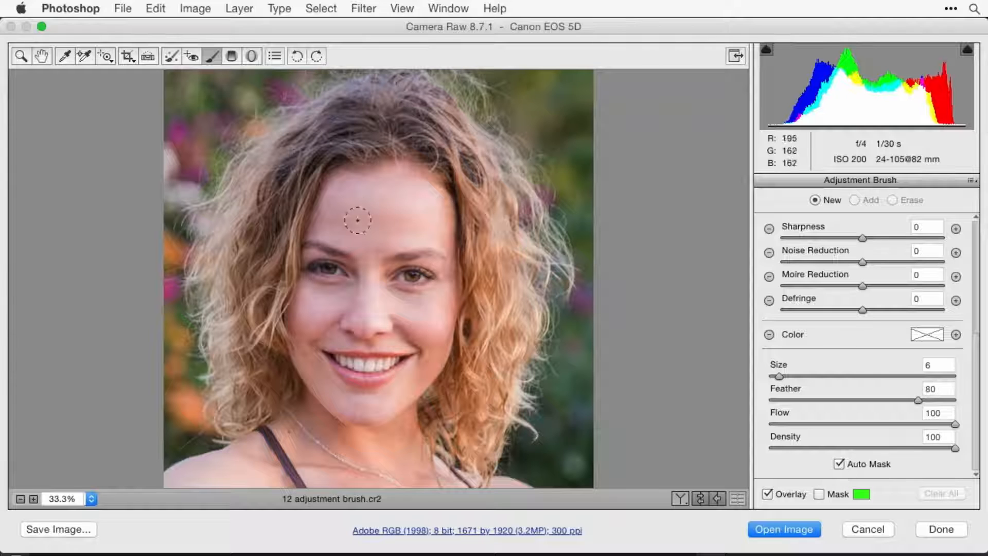
left_click_drag(331, 203, 354, 186)
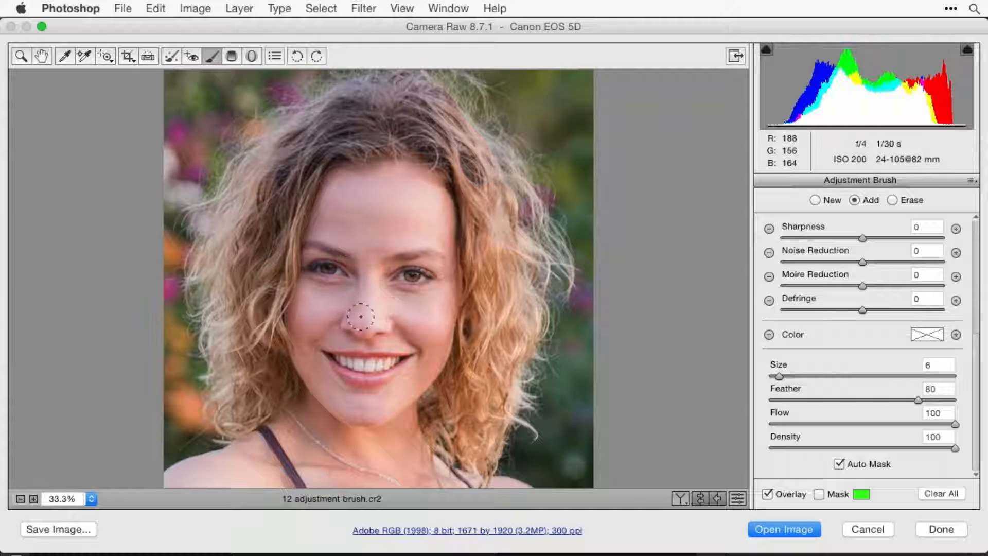
mouse_move(361, 296)
left_mouse_down()
mouse_move(382, 248)
mouse_move(432, 251)
mouse_move(441, 263)
left_mouse_up()
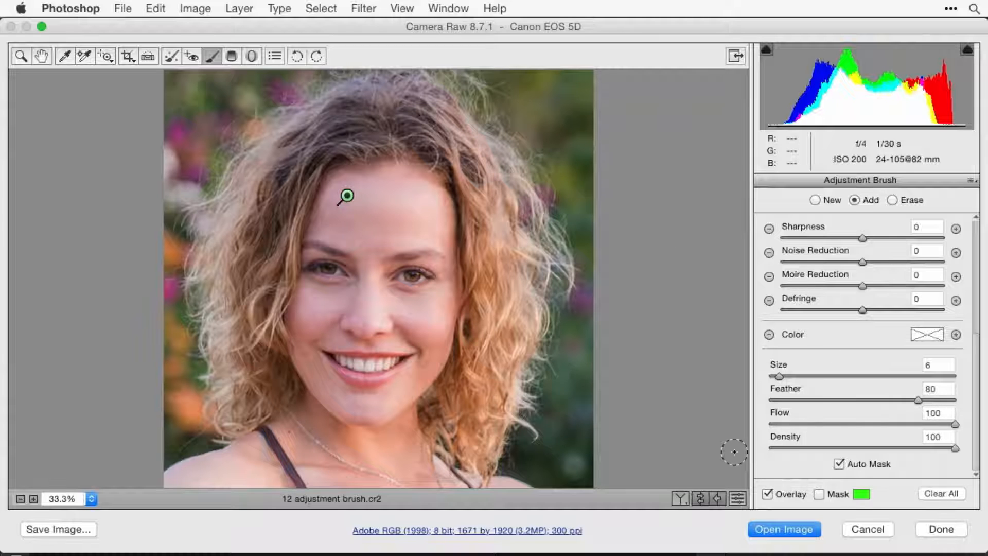
Step: Compare the portrait with and without the brushed skin smoothing and review the brush settings
left_click(737, 496)
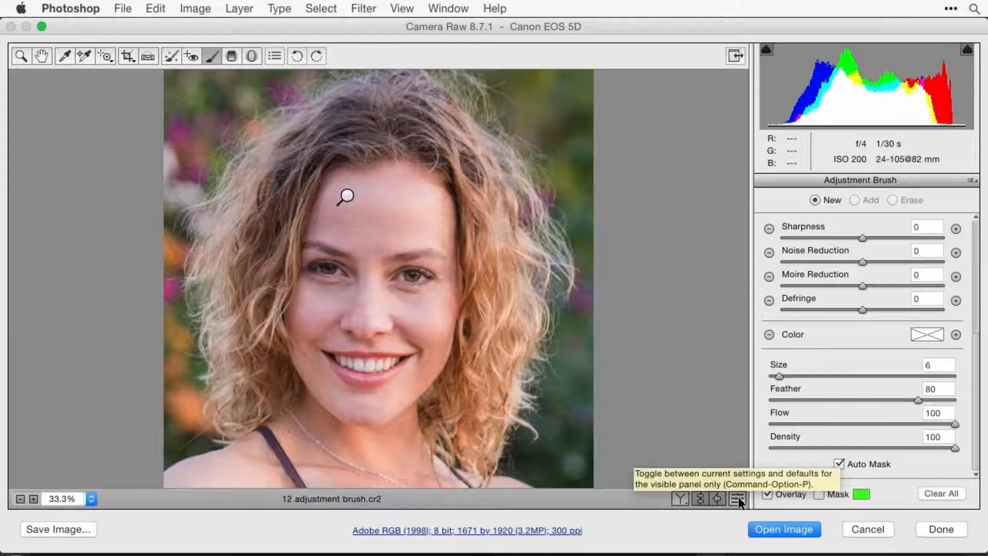
left_click(738, 496)
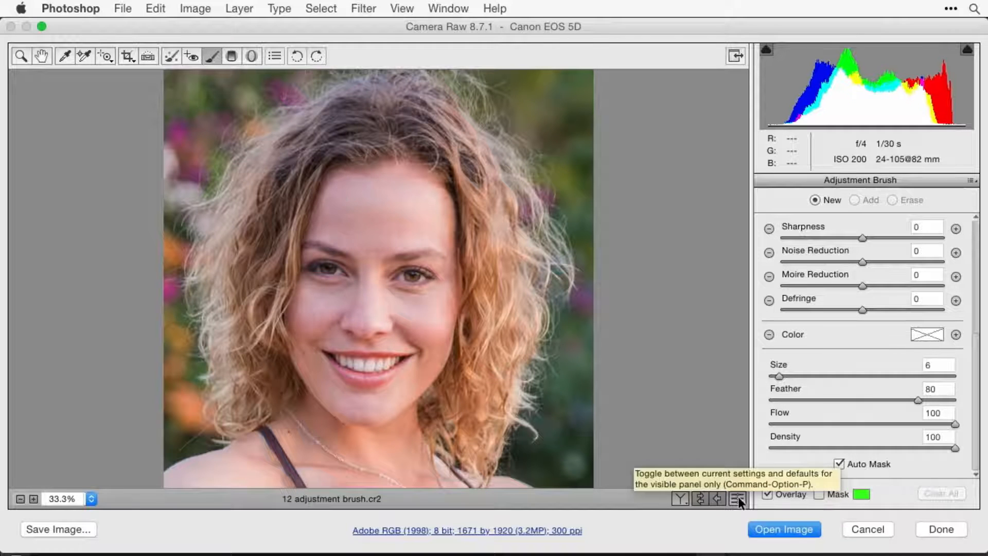
left_click(738, 496)
left_click(738, 496)
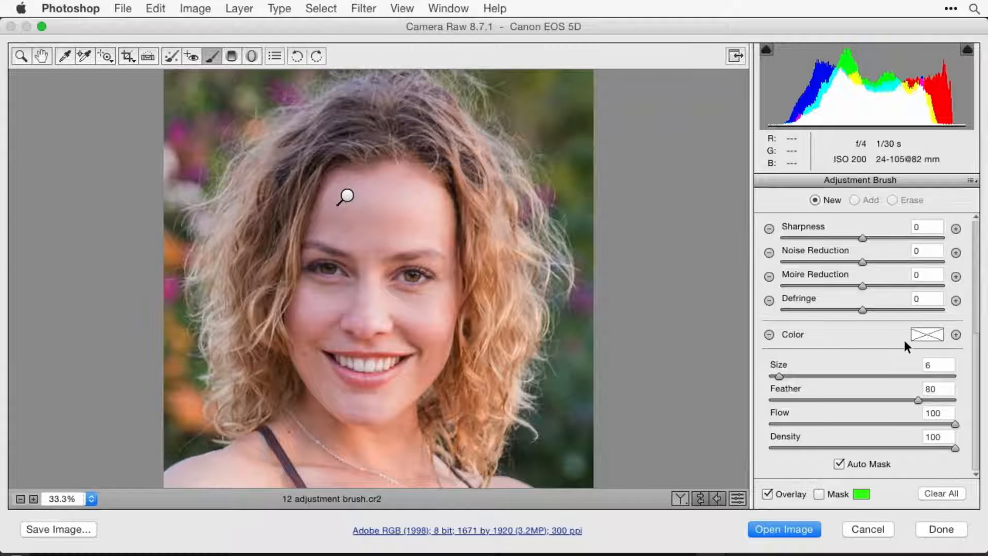
scroll(903, 337, "up", 8)
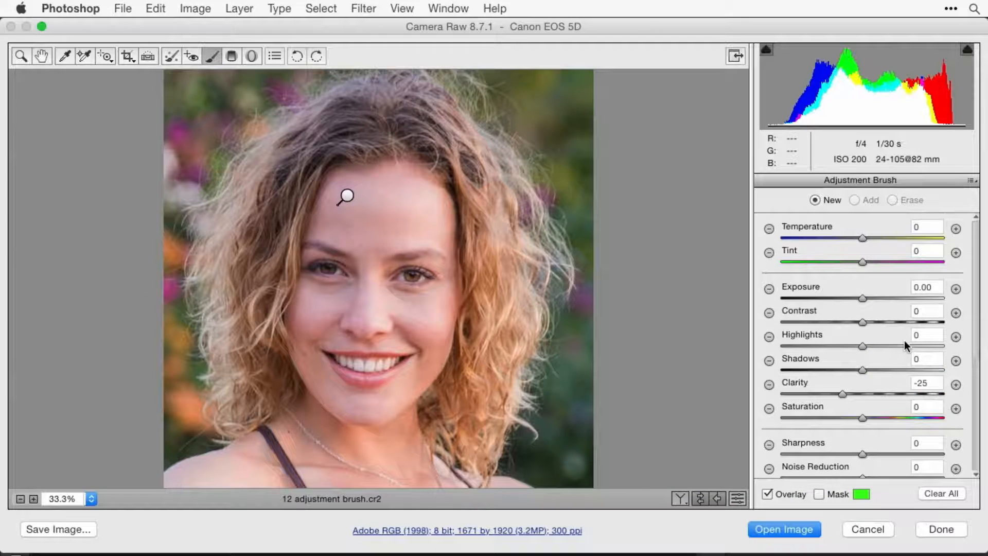
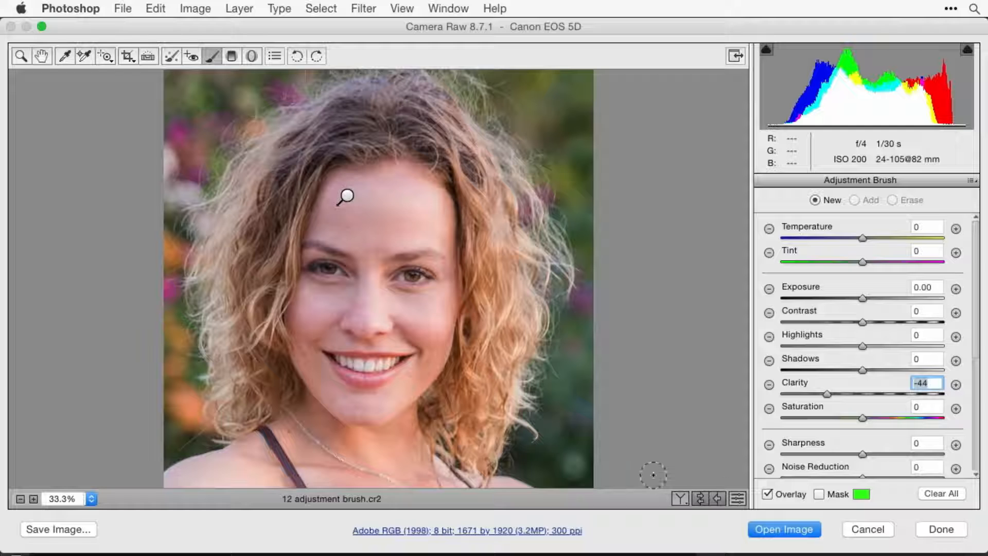
left_click(736, 498)
left_click(736, 498)
left_click(736, 498)
left_click(736, 498)
left_click(736, 498)
left_click(737, 498)
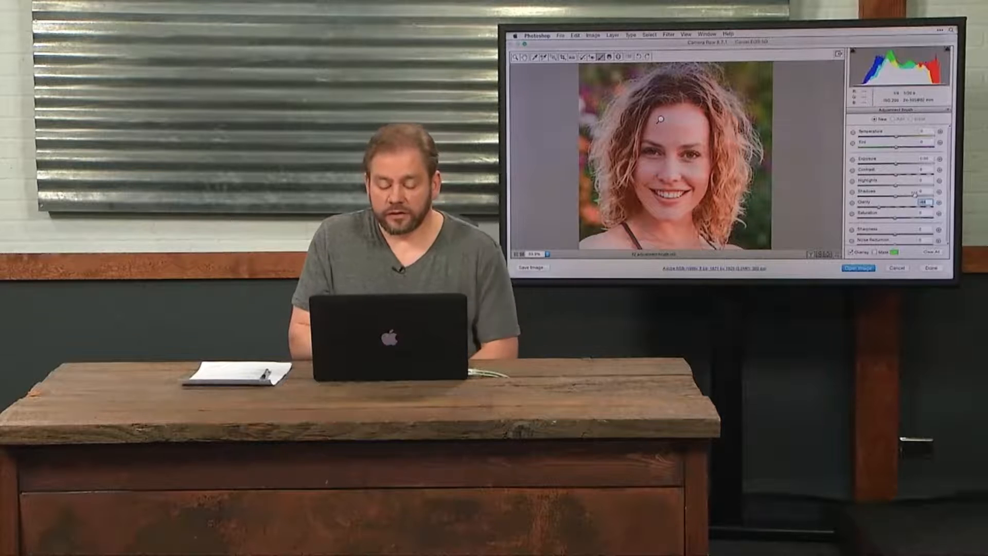
scroll(914, 194, "down", 3)
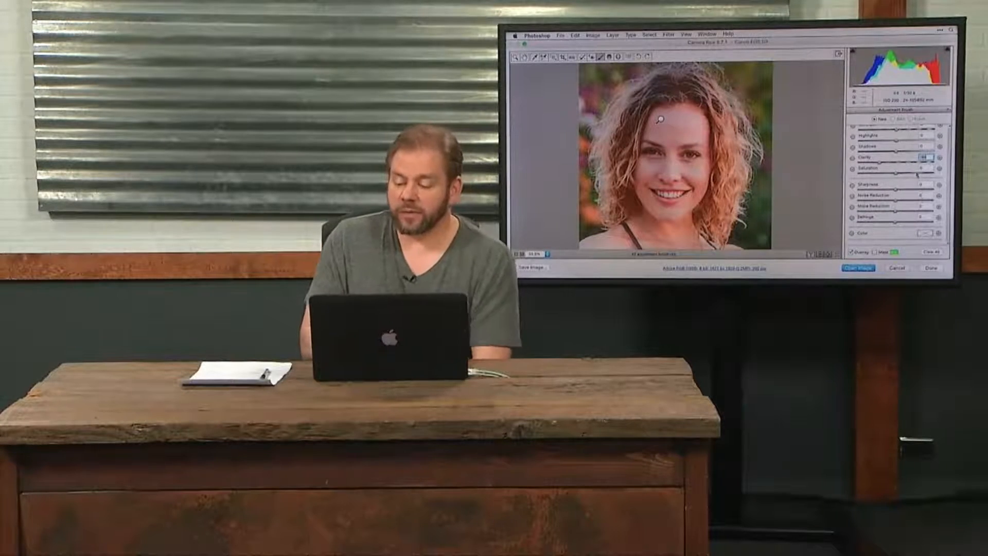
scroll(942, 154, "up", 2)
scroll(942, 155, "up", 2)
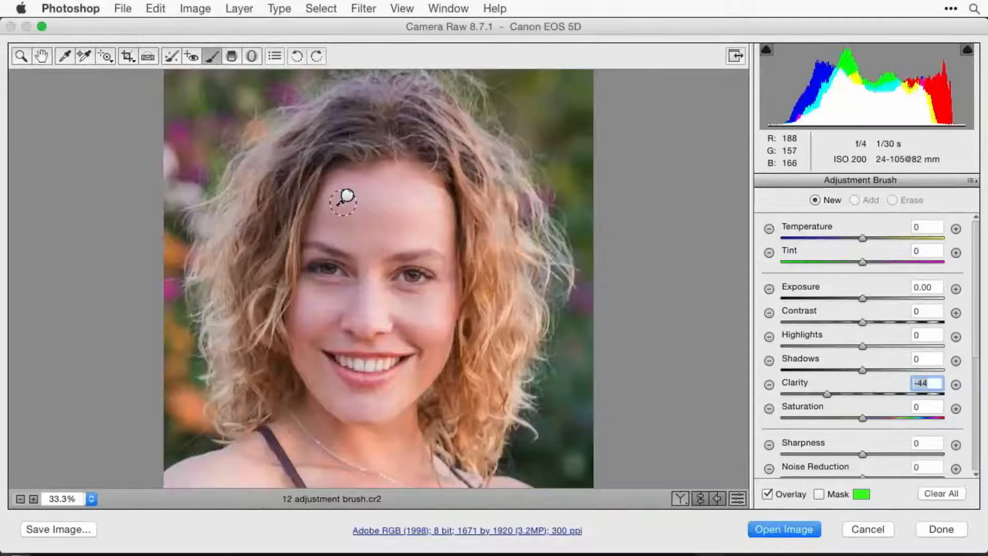
Step: Reselect the forehead adjustment pin, set its Clarity to -45 and compare the face with the adjustment off and on
left_click(347, 196)
left_click_drag(841, 395, 825, 391)
left_click(737, 496)
left_click(736, 496)
left_click(738, 498)
left_click(737, 498)
left_click(737, 497)
left_click(737, 497)
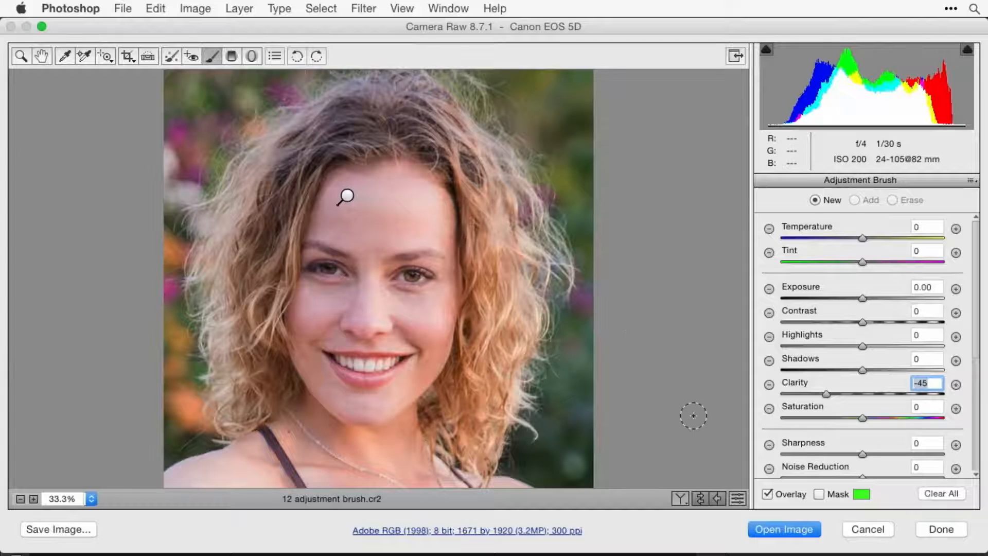
left_click(736, 497)
left_click(734, 496)
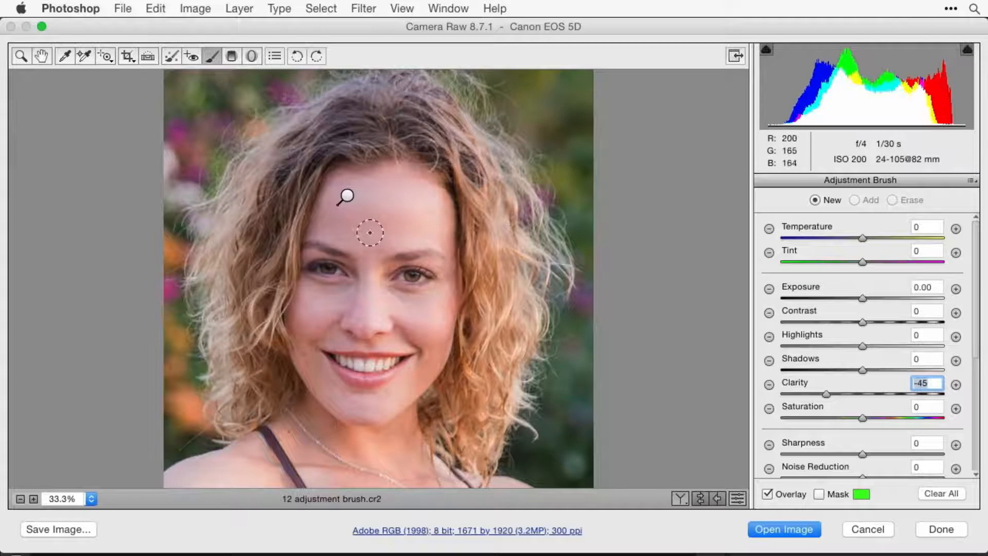
Step: Switch from the selected face adjustment to a new brush adjustment and reset its Clarity to 0
left_click(348, 198)
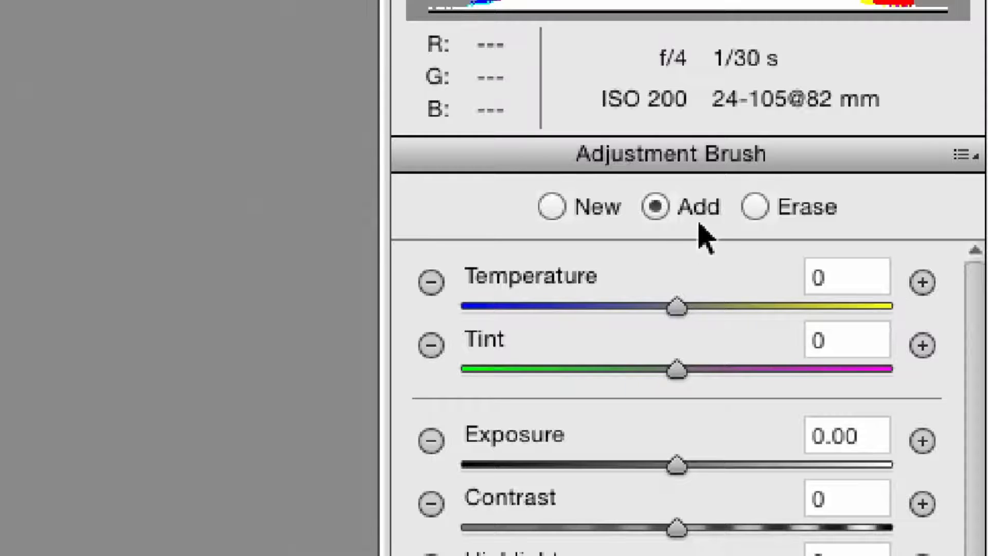
left_click(551, 206)
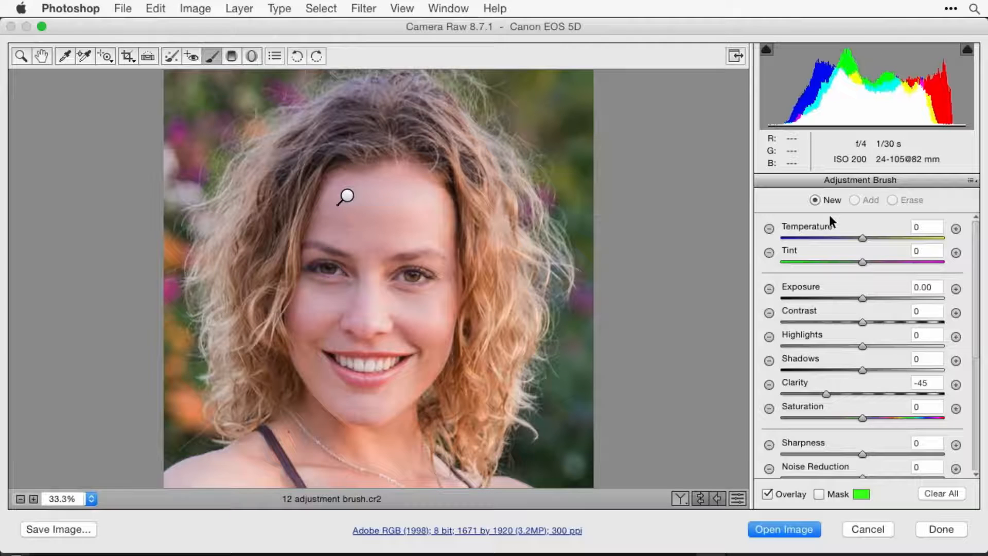
scroll(888, 392, "down", 1)
scroll(882, 346, "down", 2)
double_click(823, 355)
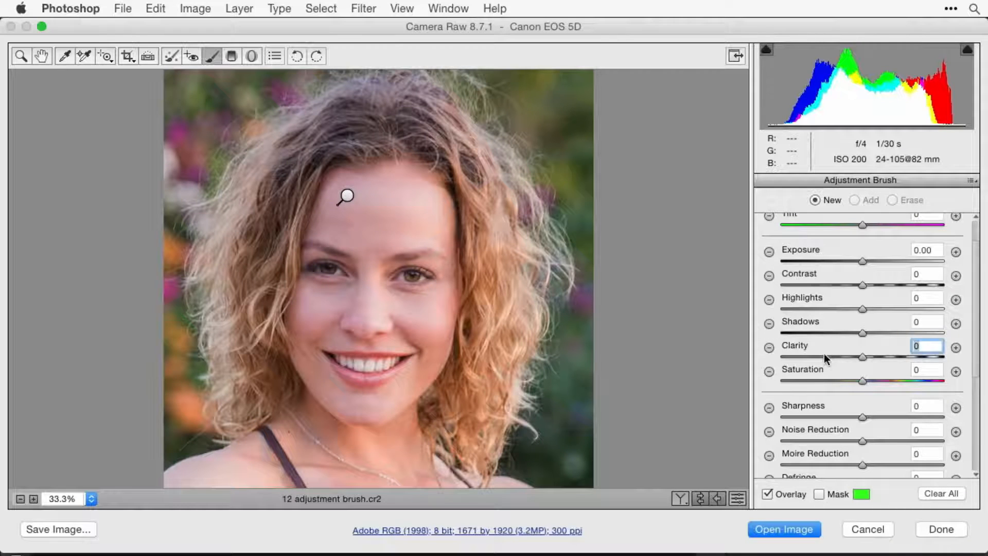
Step: Set the new brush adjustment's Saturation to -13 and raise its Highlights to about +28
scroll(900, 403, "down", 3)
scroll(899, 403, "up", 5)
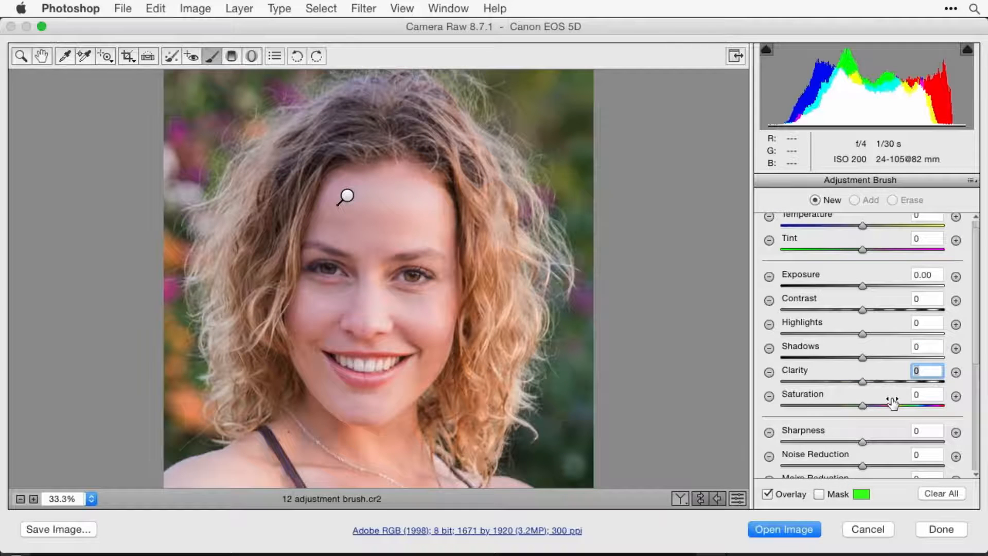
left_click(861, 405)
left_click_drag(860, 405, 850, 404)
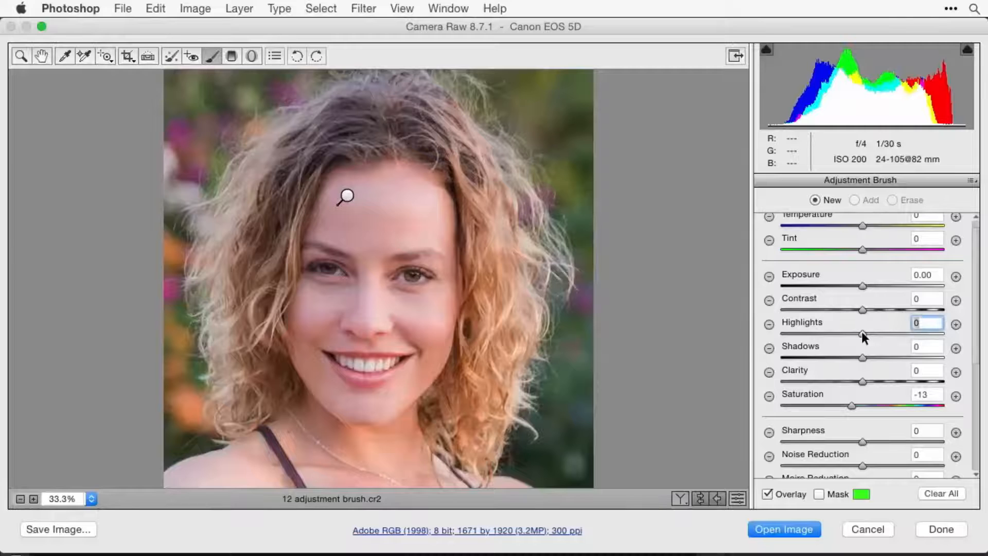
left_click_drag(861, 334, 885, 334)
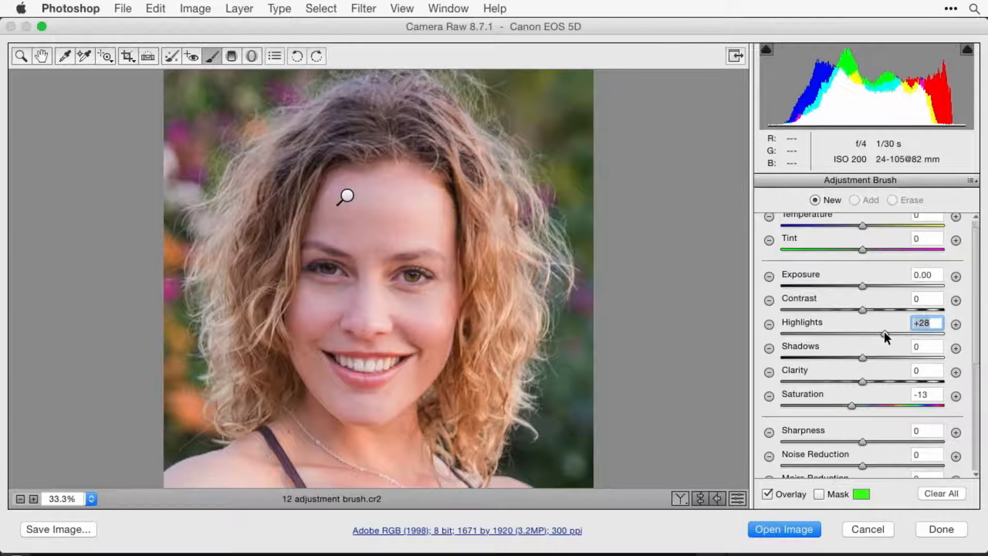
mouse_move(884, 332)
left_mouse_down()
mouse_move(869, 330)
mouse_move(891, 334)
left_mouse_up()
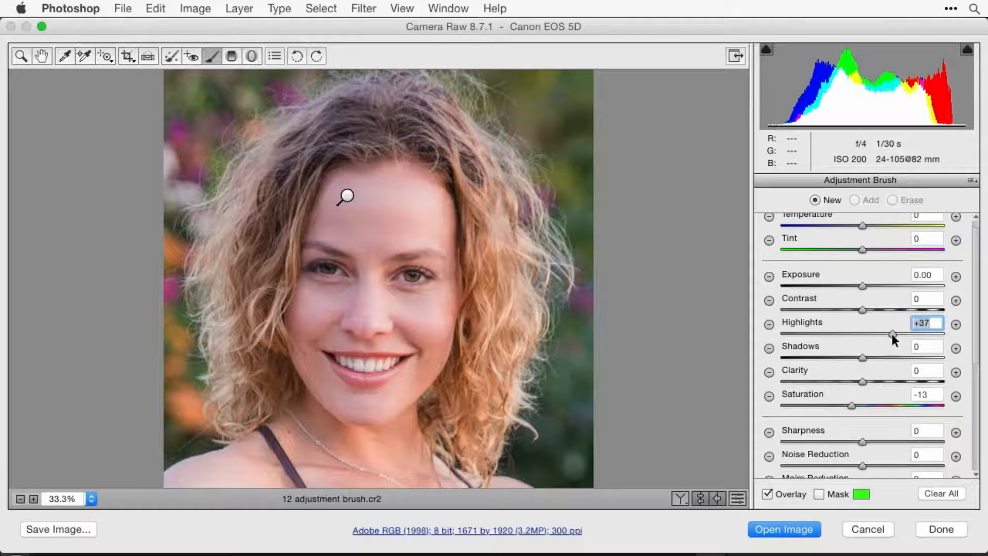
left_click_drag(891, 333, 885, 334)
Step: Reduce the brush's Feather to 40 and its Size to 4 to fit the woman's teeth
scroll(945, 423, "down", 5)
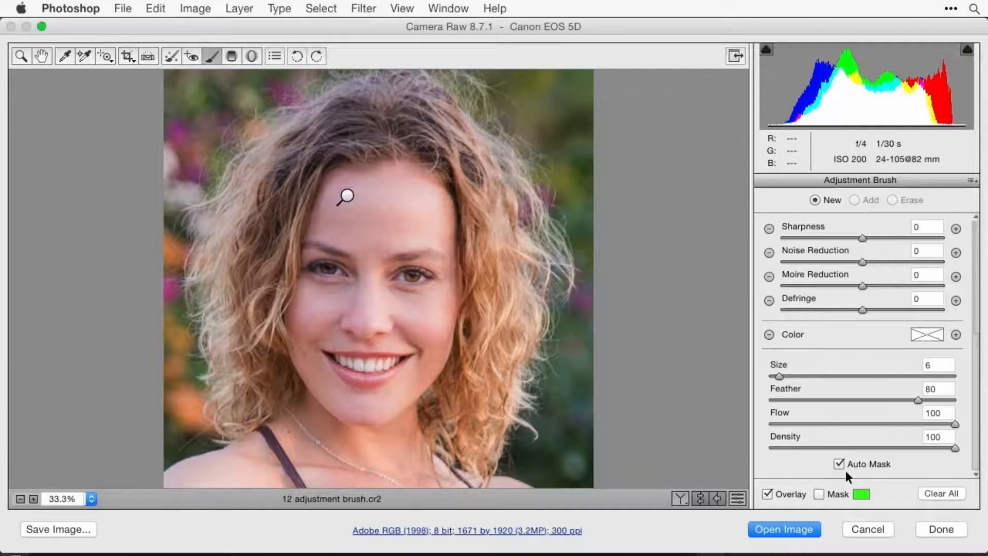
left_click(382, 392)
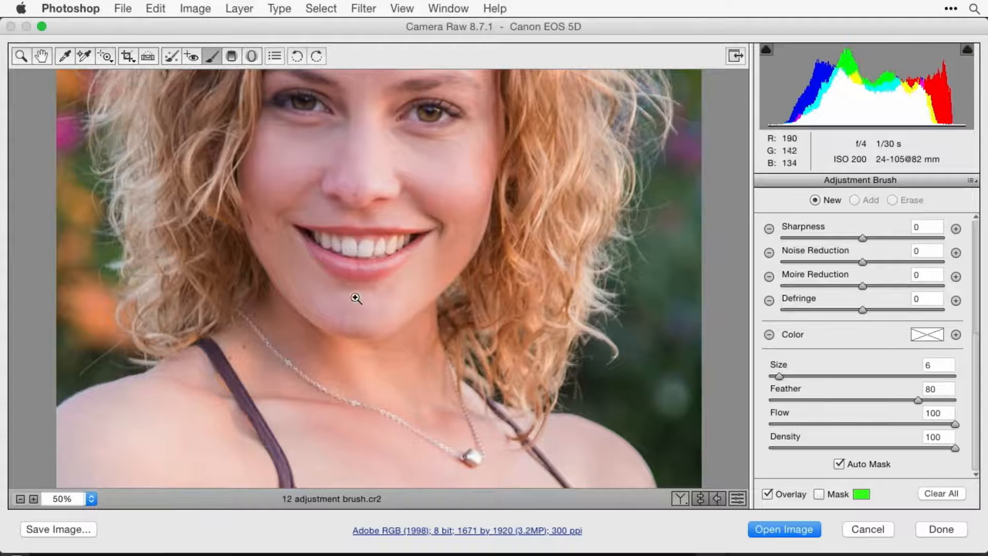
key("shift+bracketleft")
key("shift+bracketleft")
key("shift+bracketleft")
key("shift+bracketleft")
key("shift+bracketleft")
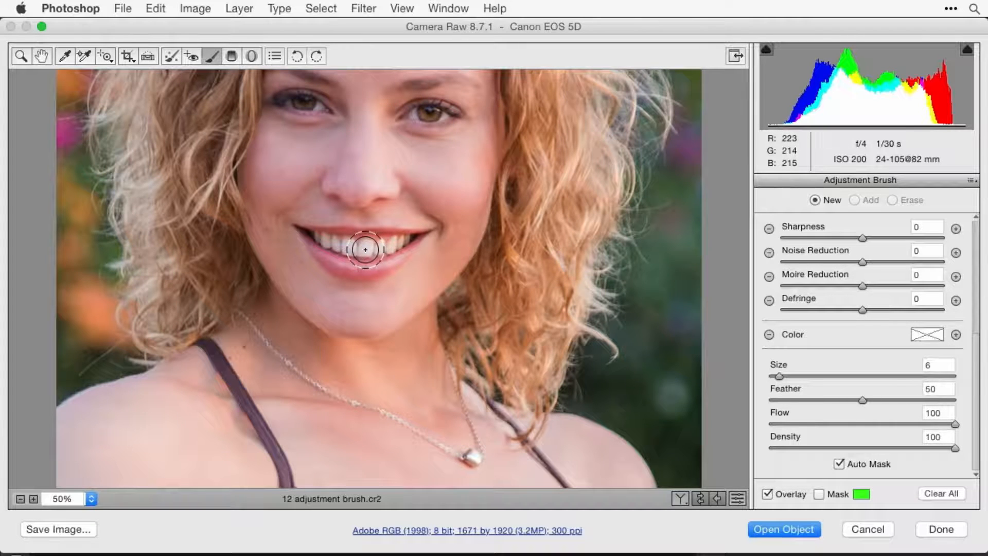
key("bracketleft")
key("bracketleft")
key("bracketleft")
key("bracketright")
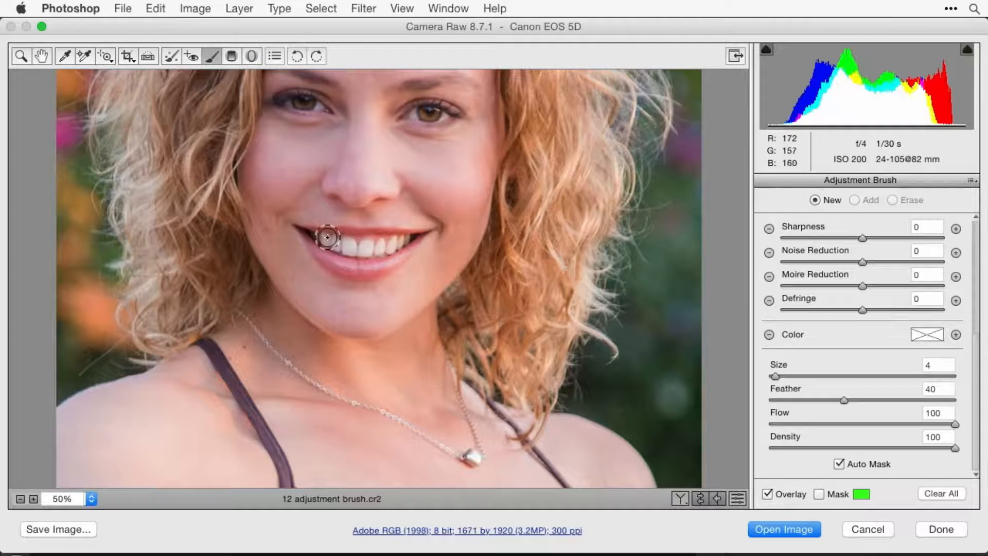
Step: Paint the new brush adjustment over the woman's upper teeth from one corner of the smile to the other
left_click_drag(319, 237, 363, 247)
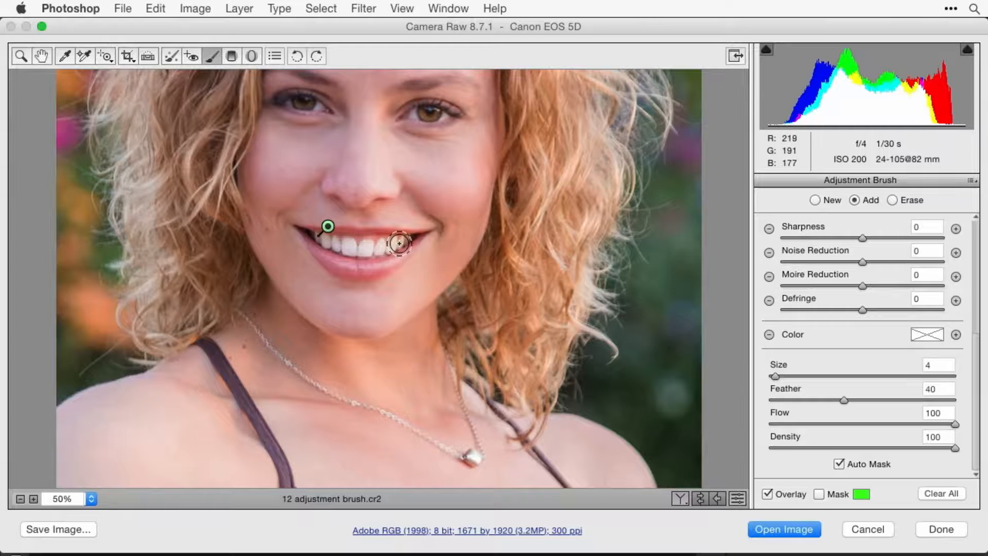
left_click_drag(402, 243, 401, 241)
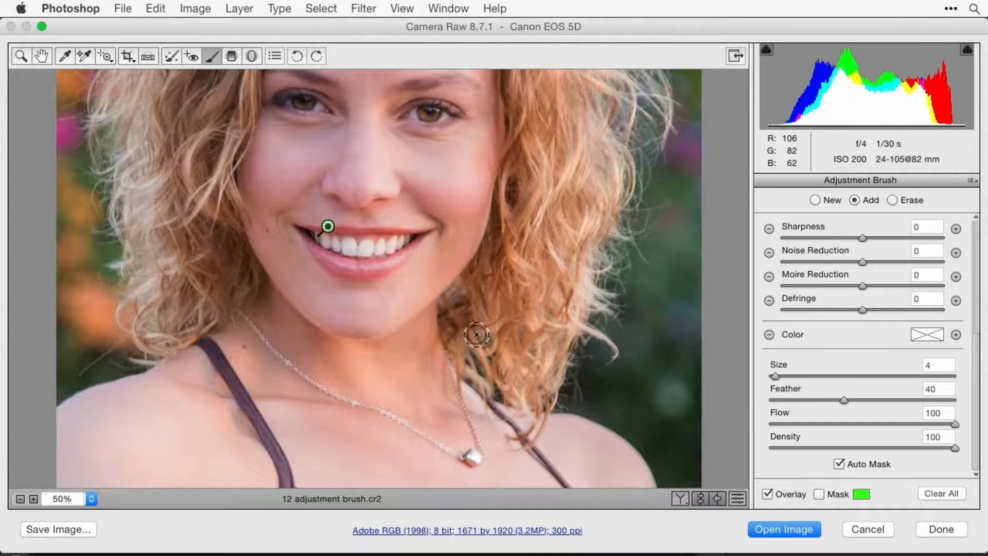
Step: Refine the teeth adjustment by setting its Highlights to +19 and its Saturation to -17
scroll(919, 362, "up", 5)
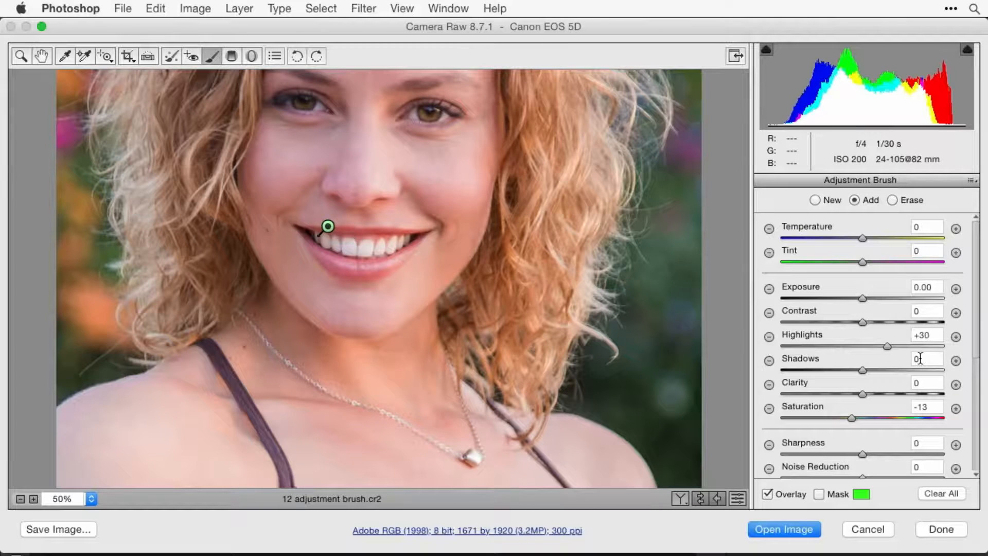
left_click_drag(884, 345, 860, 345)
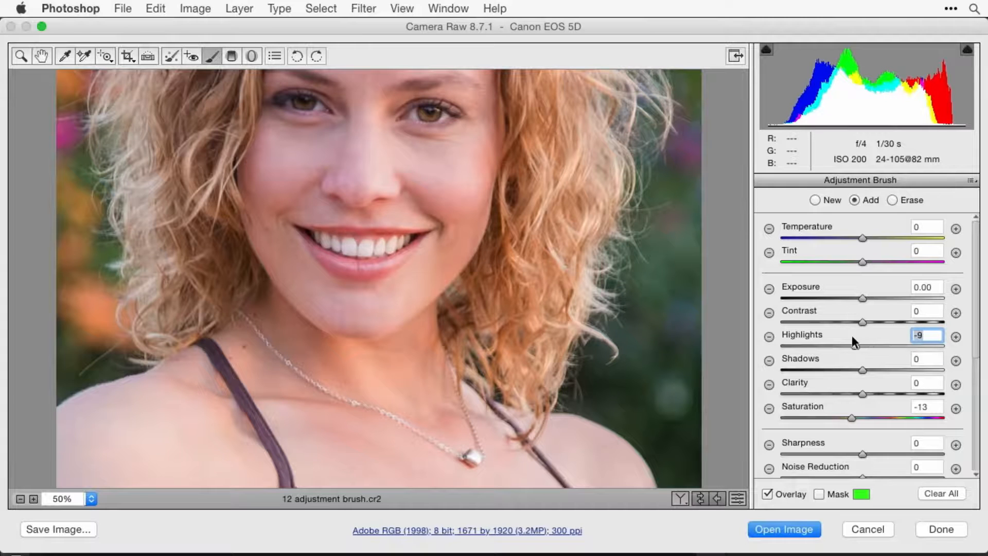
left_click_drag(879, 340, 874, 342)
mouse_move(847, 416)
left_mouse_down()
mouse_move(775, 417)
mouse_move(861, 416)
mouse_move(845, 416)
left_mouse_up()
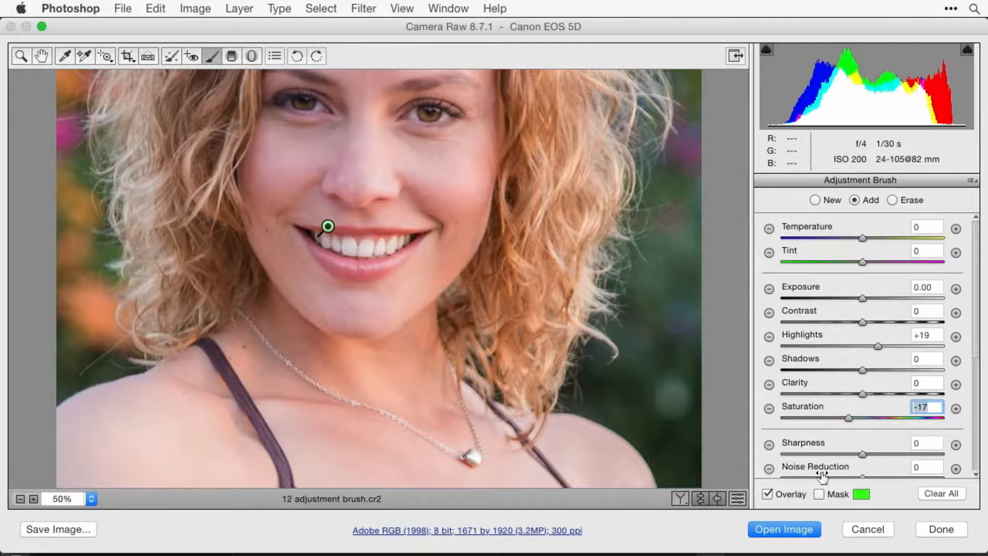
Step: Compare the portrait with the brush adjustments off and on, and finish the Camera Raw edit, keeping the changes without opening the image
left_click(736, 497)
left_click(736, 497)
left_click(737, 497)
left_click(736, 497)
left_click(737, 497)
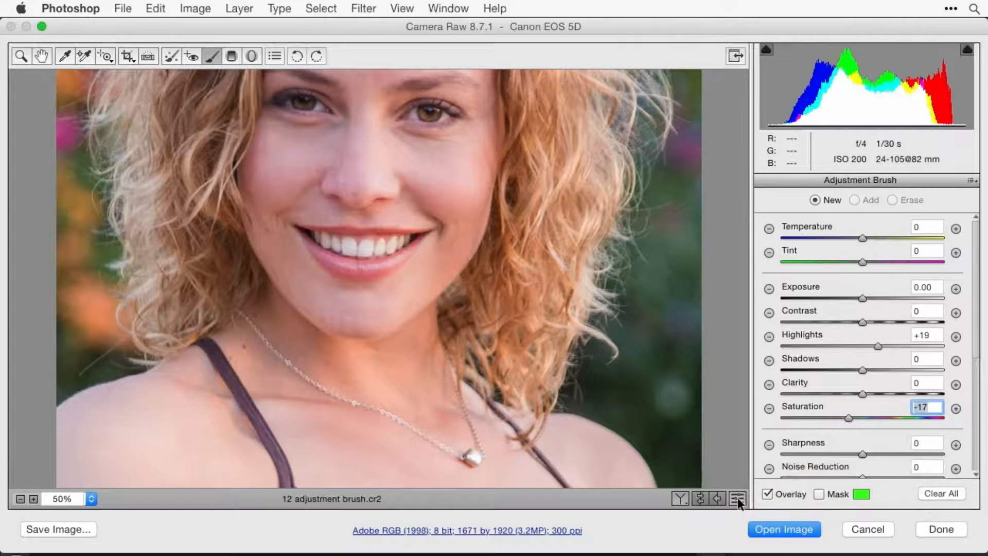
left_click(737, 497)
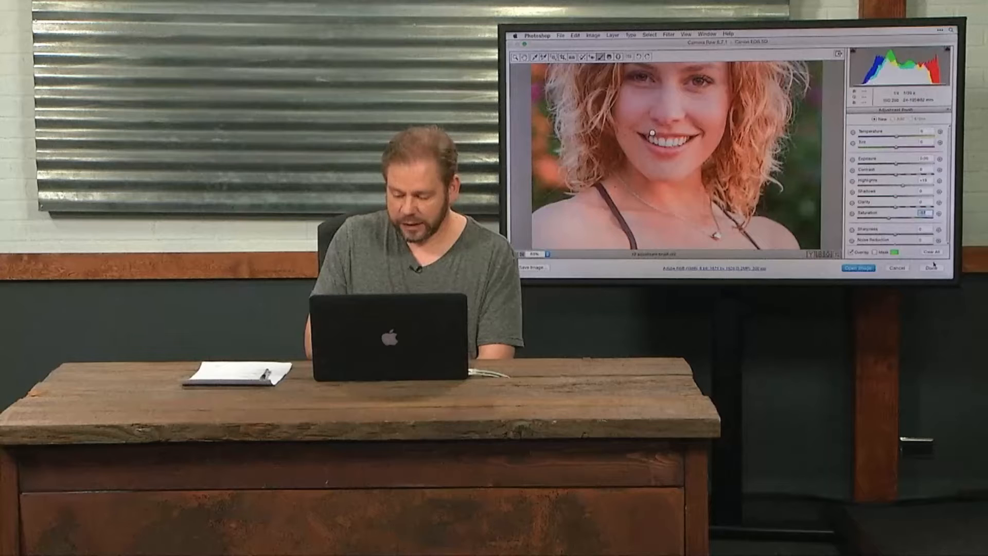
left_click(933, 266)
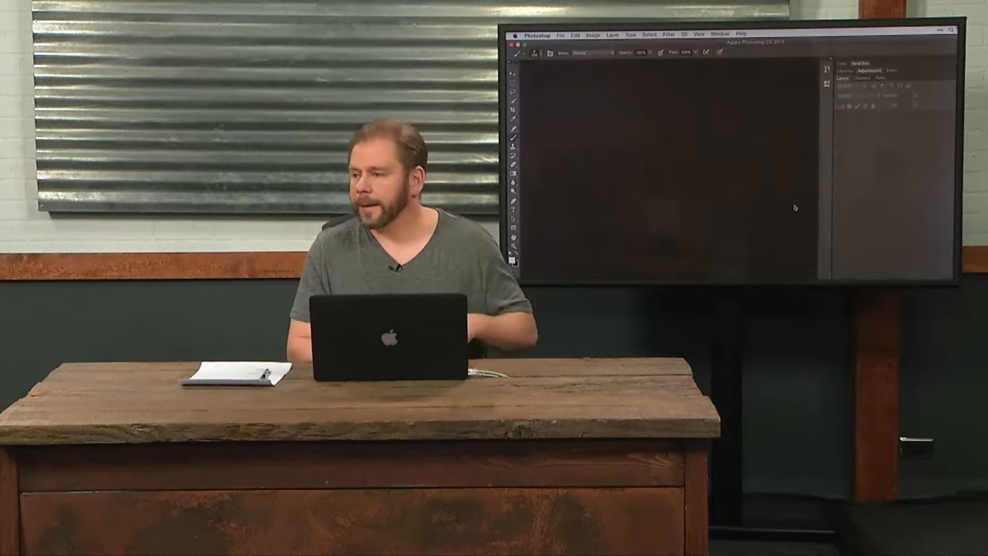